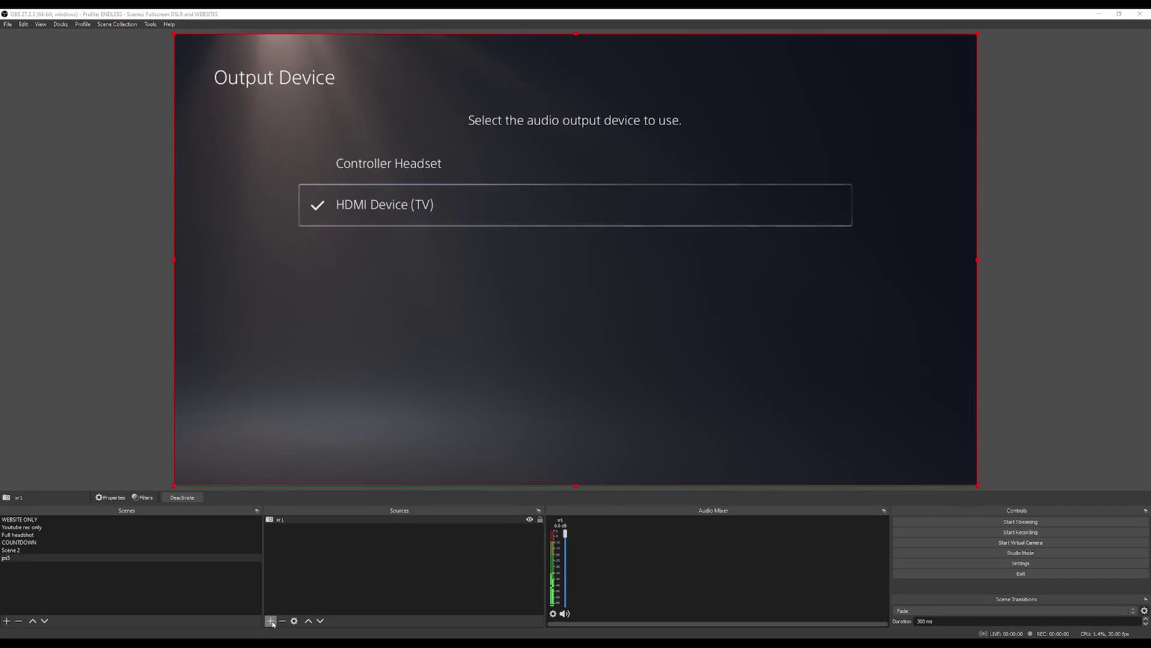
# Start a new Video Capture Device source in the ps5 scene named 'XR1lite'
pyautogui.click(272, 621)
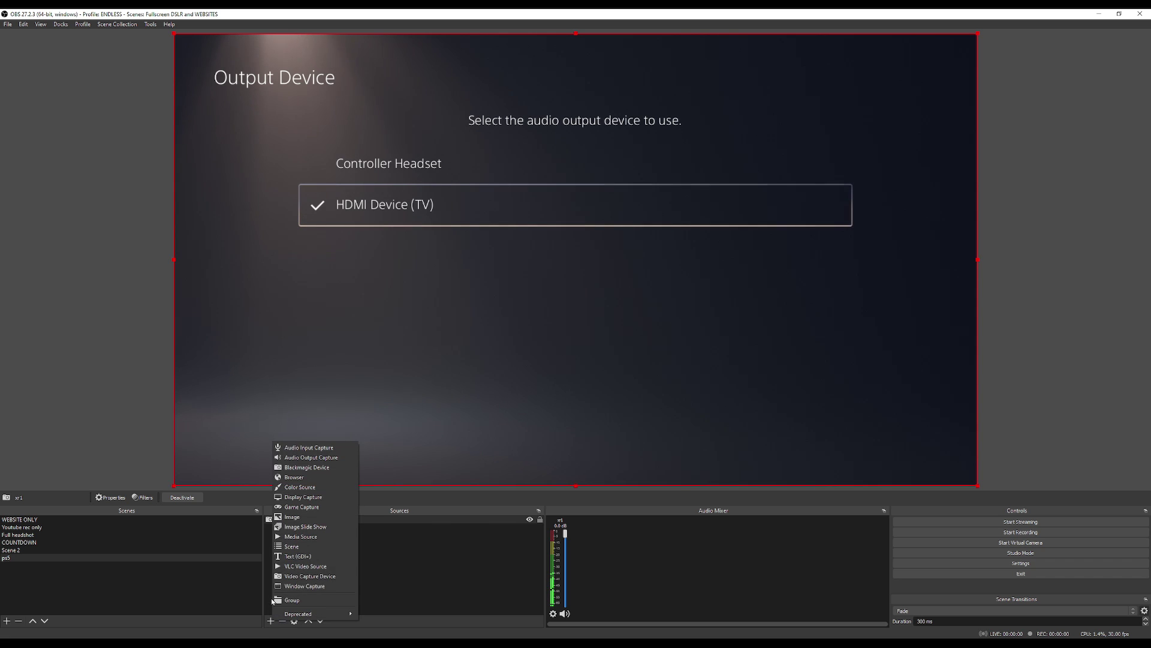
pyautogui.click(310, 576)
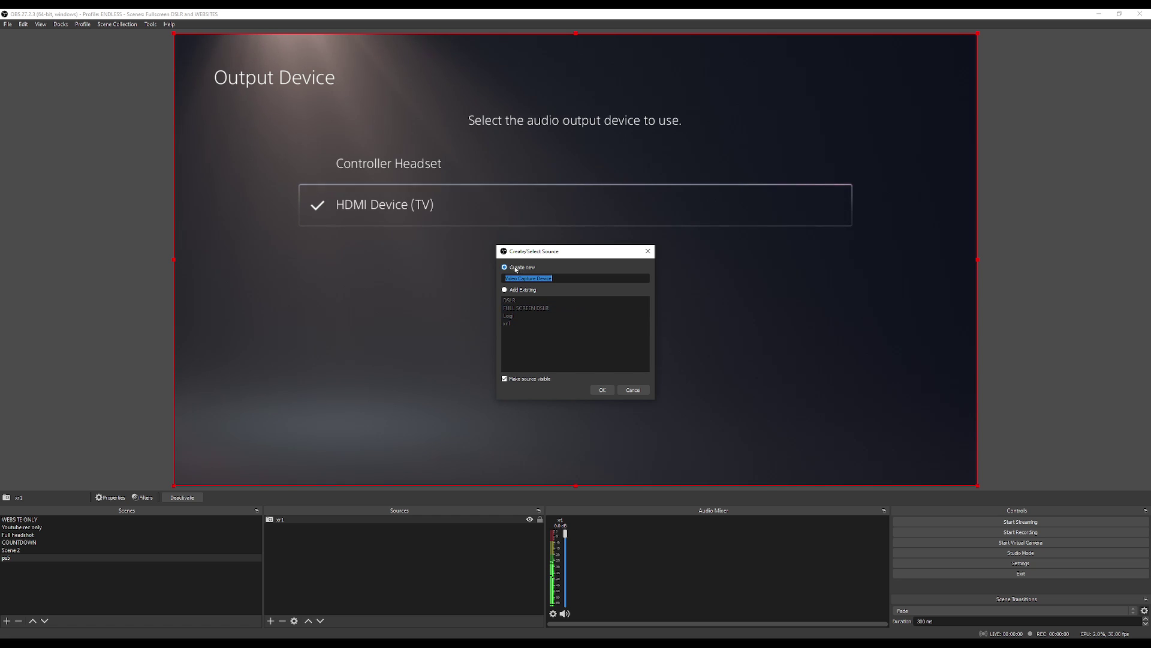
pyautogui.write('XR1lite')
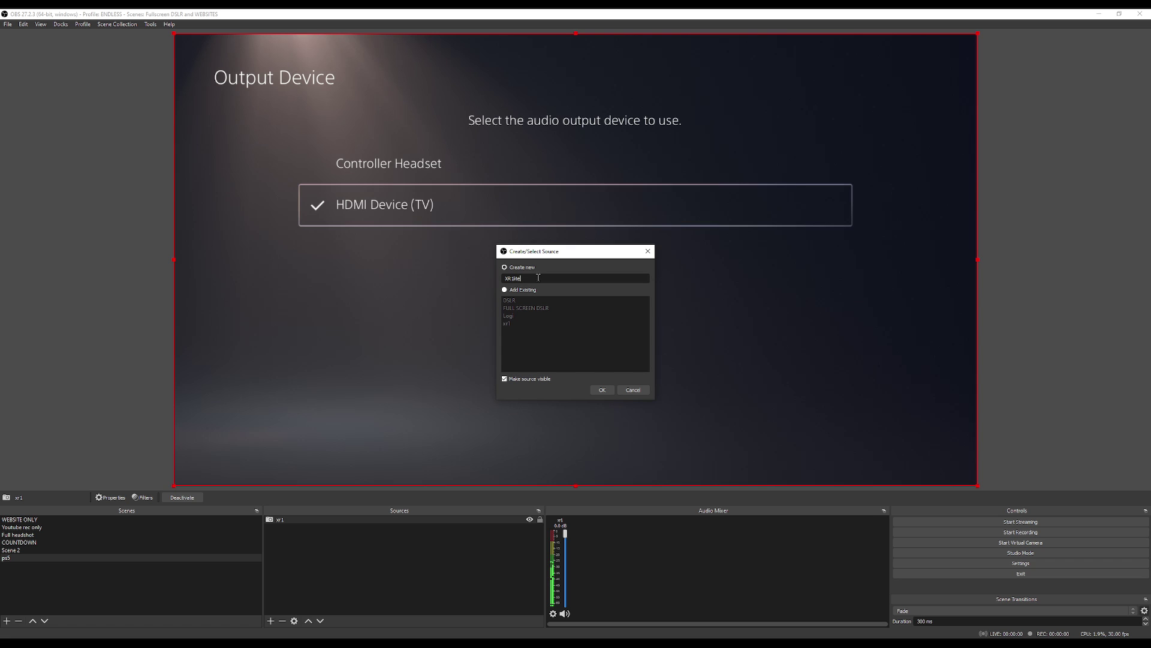
# Discard the new source and set the existing xr1 source's device to EVGA XR1 Lite Capture Box Video
pyautogui.click(636, 390)
pyautogui.doubleClick(309, 519)
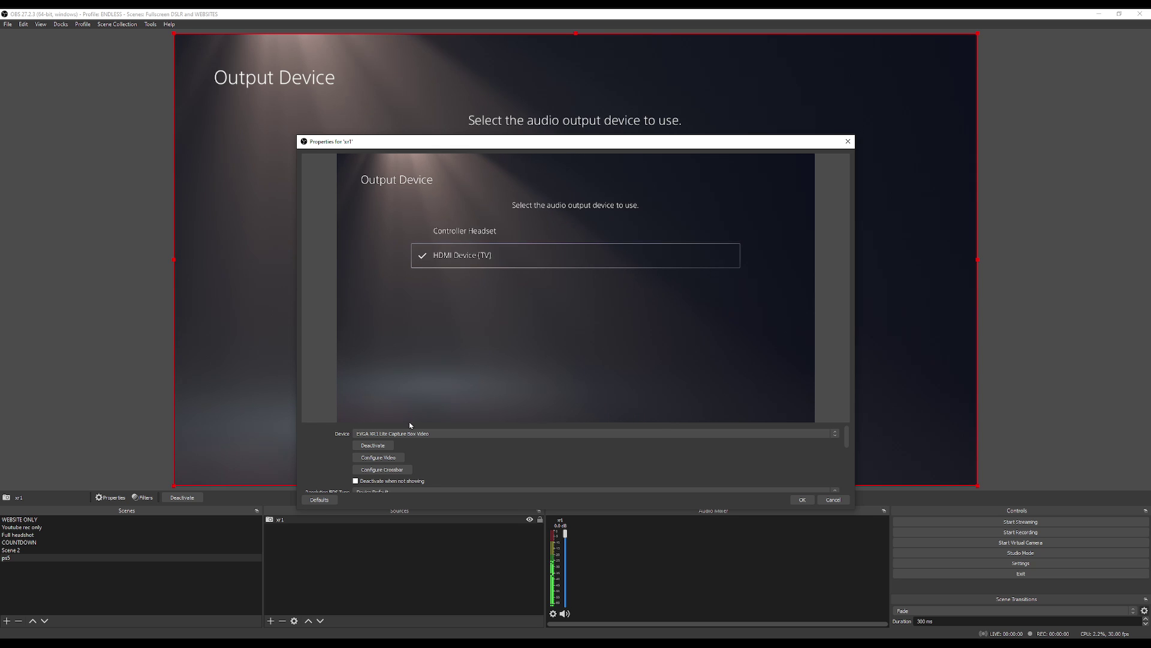
pyautogui.click(379, 434)
pyautogui.click(379, 434)
pyautogui.click(379, 434)
pyautogui.click(376, 445)
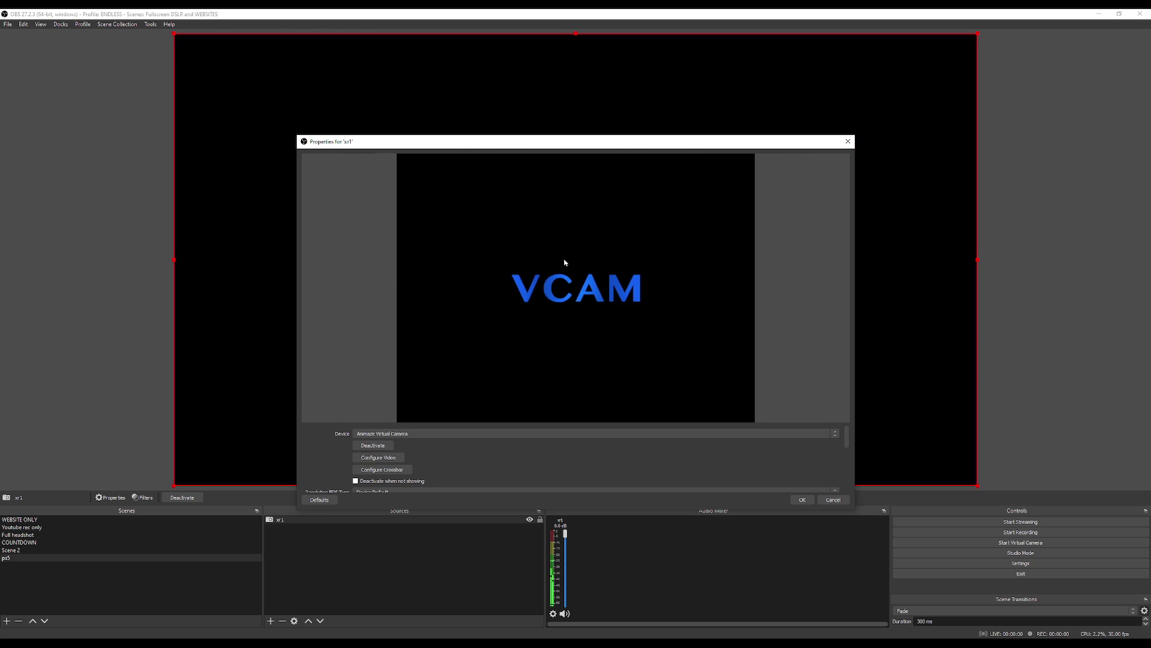
pyautogui.click(376, 434)
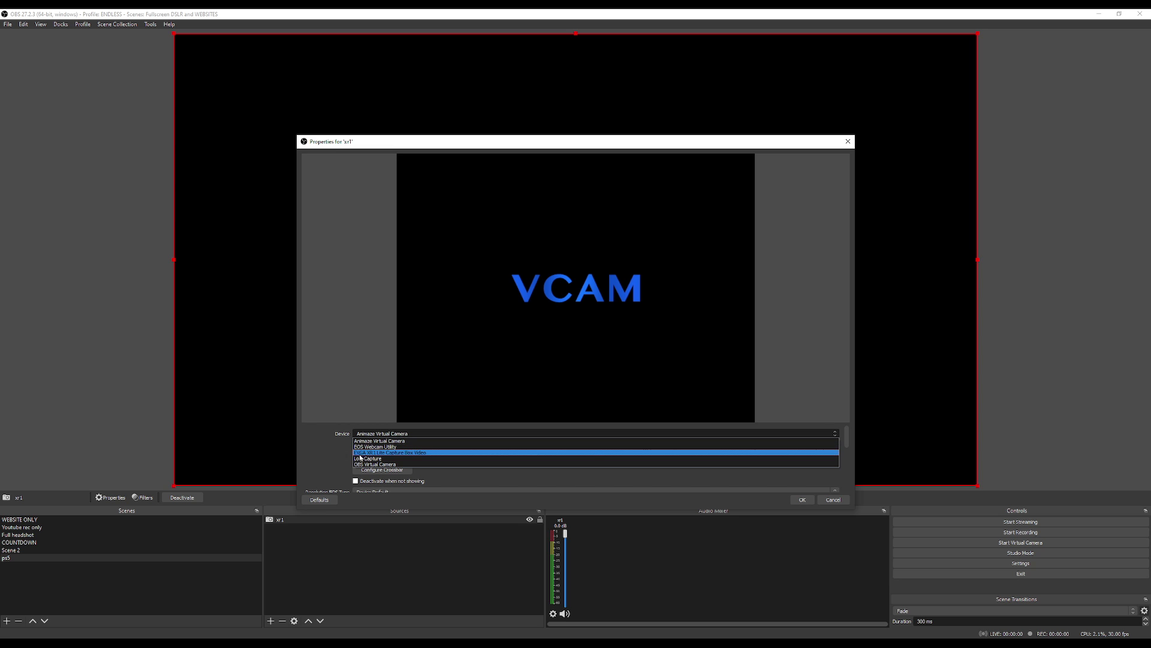
pyautogui.click(408, 452)
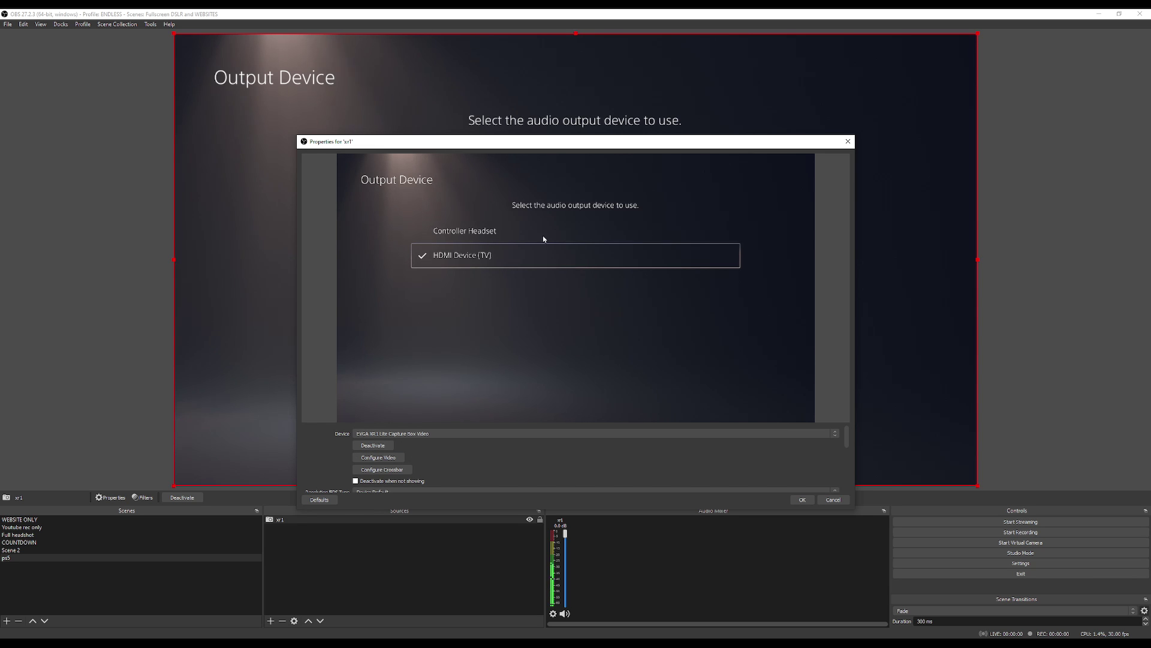
pyautogui.click(802, 500)
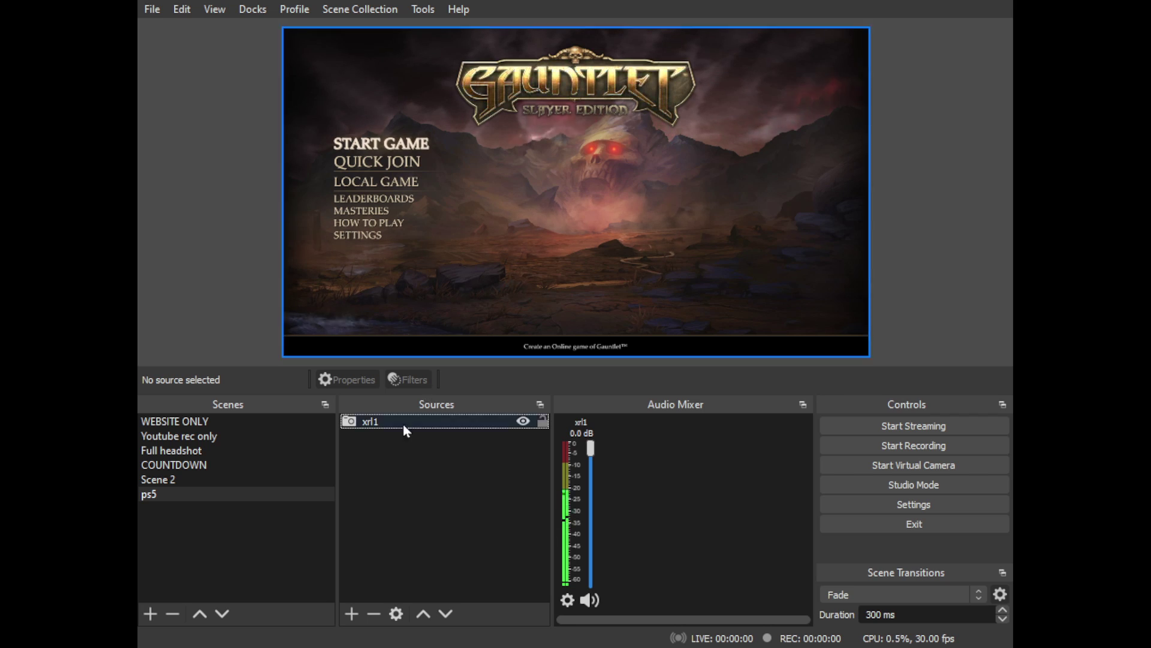
# Select the xr1 capture source in the Sources list
pyautogui.click(405, 422)
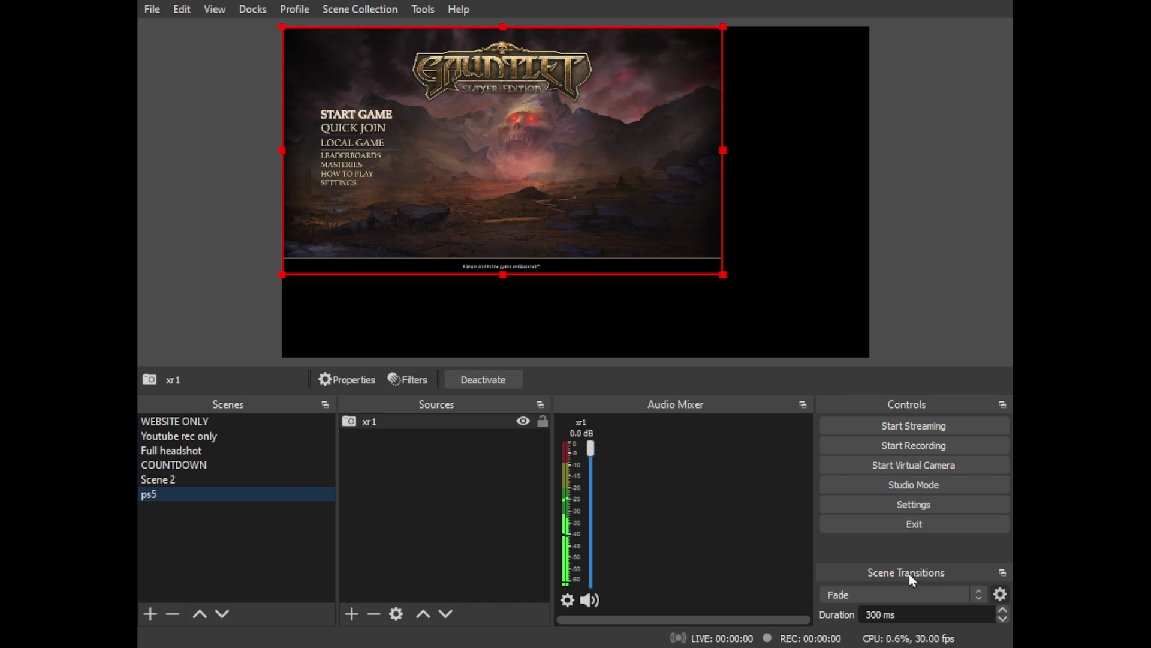
# Fit the xr1 capture to fill the whole ps5 canvas with Ctrl+F
pyautogui.click(453, 139)
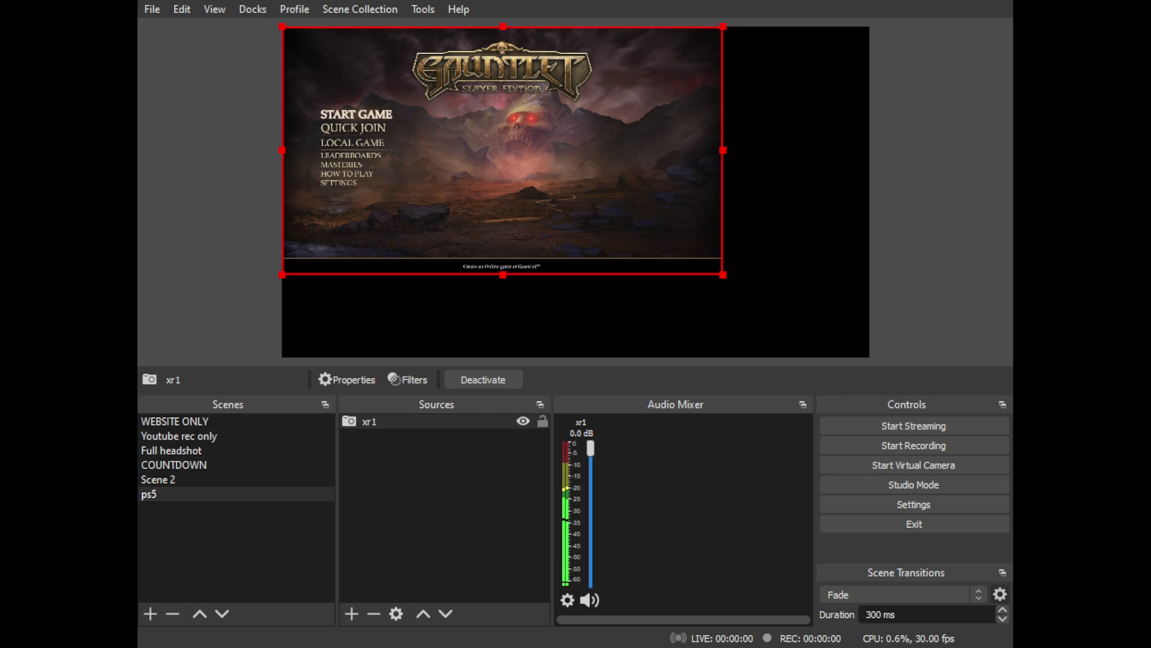
pyautogui.hotkey('ctrl', 'f')
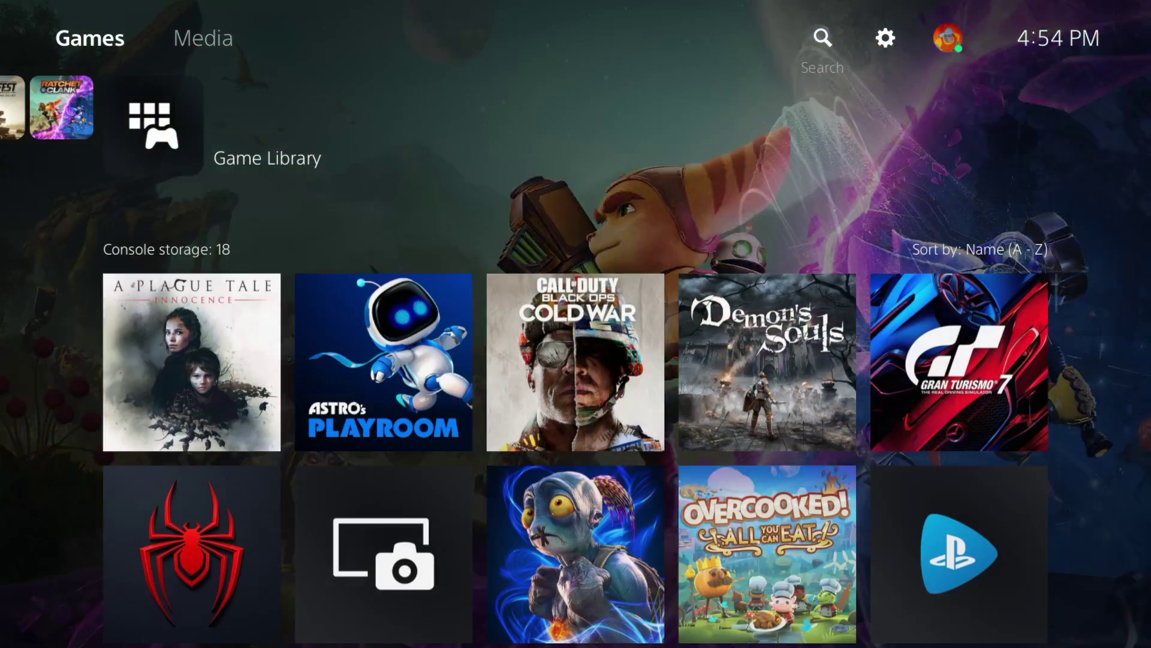
# On the PS5, go to Settings > Sound > Audio Output and view the Output Device options
pyautogui.press('Up')
pyautogui.press('Right')
pyautogui.press('Right')
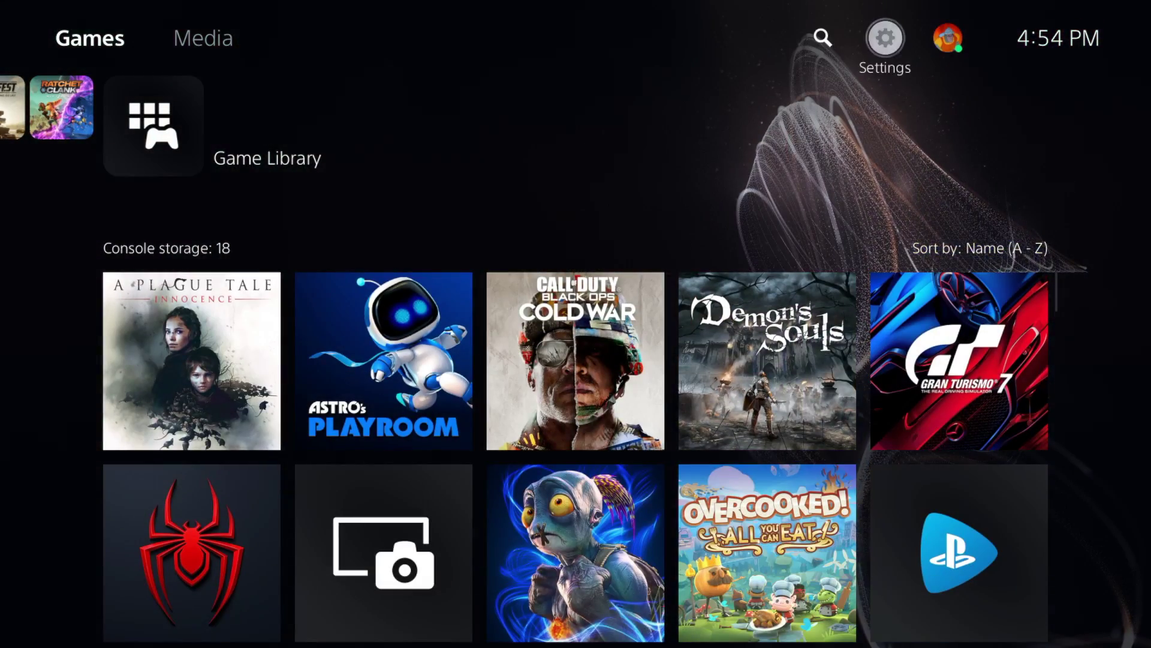
pyautogui.press('Return')
pyautogui.press('Down')
pyautogui.press('Down')
pyautogui.press('Down')
pyautogui.press('Down')
pyautogui.press('Down')
pyautogui.press('Return')
pyautogui.press('Down')
pyautogui.press('Return')
pyautogui.press('Return')
pyautogui.press('Up')
pyautogui.press('Down')
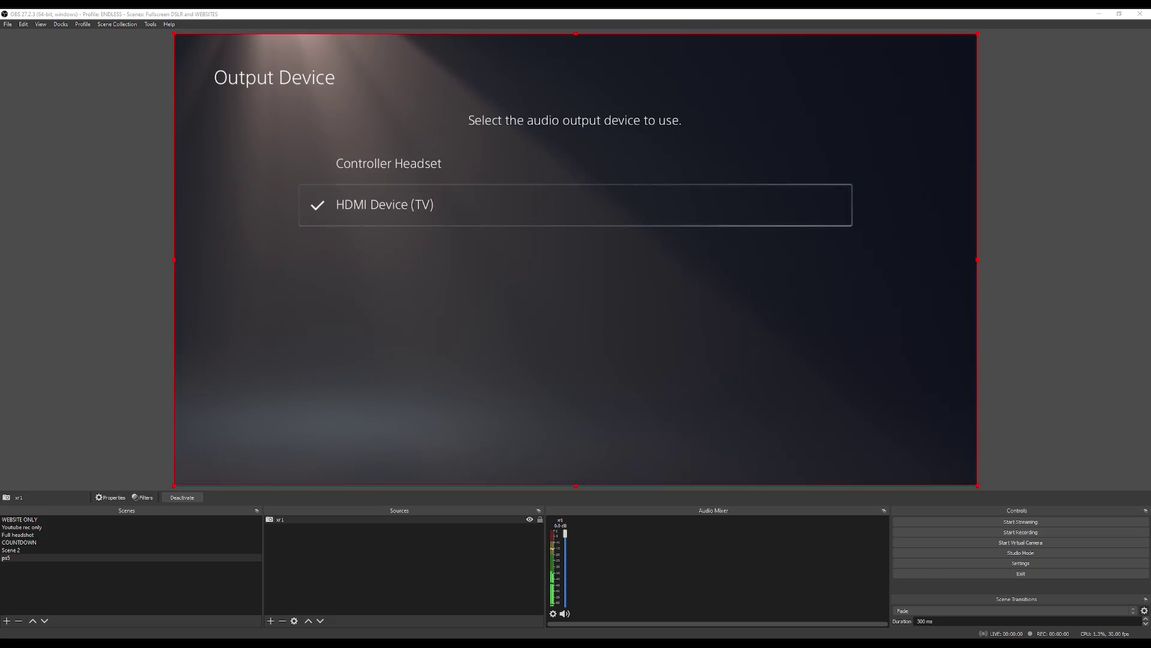